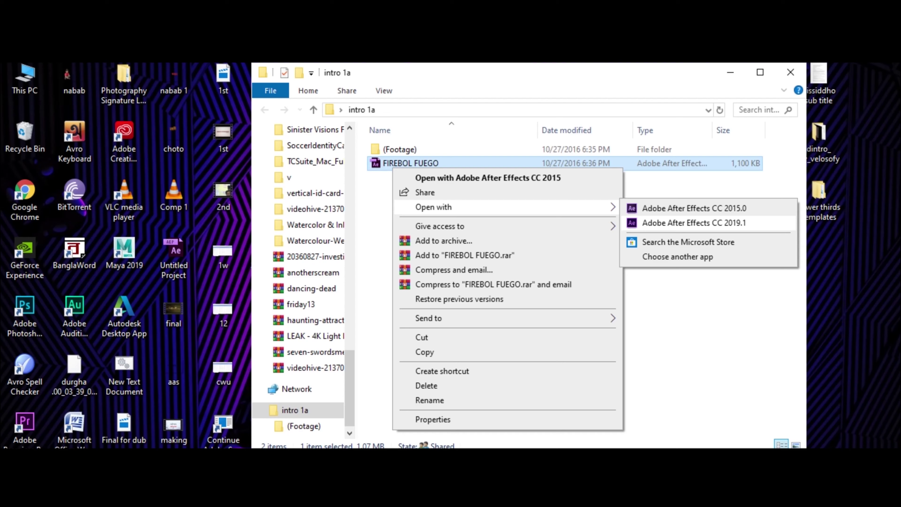
Try opening FIREBOL FUEGO in After Effects CC 2015.0 and dismiss both startup errors.
left_click(694, 222)
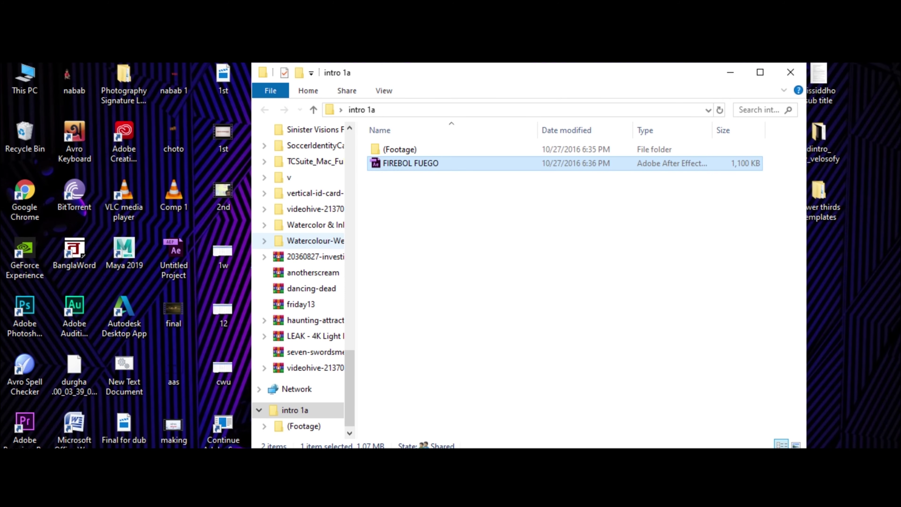
key("Return")
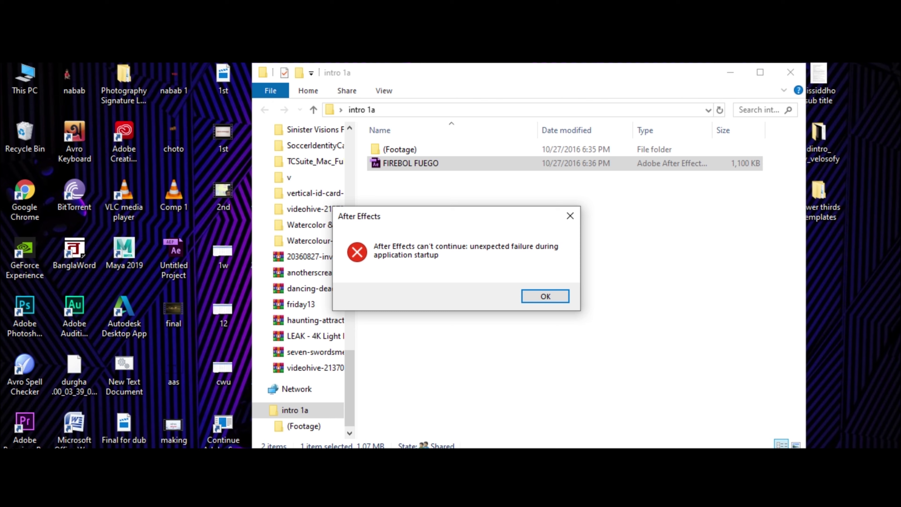
key("Return")
Reopen FIREBOL FUEGO with Adobe After Effects CC 2015 instead.
right_click(408, 167)
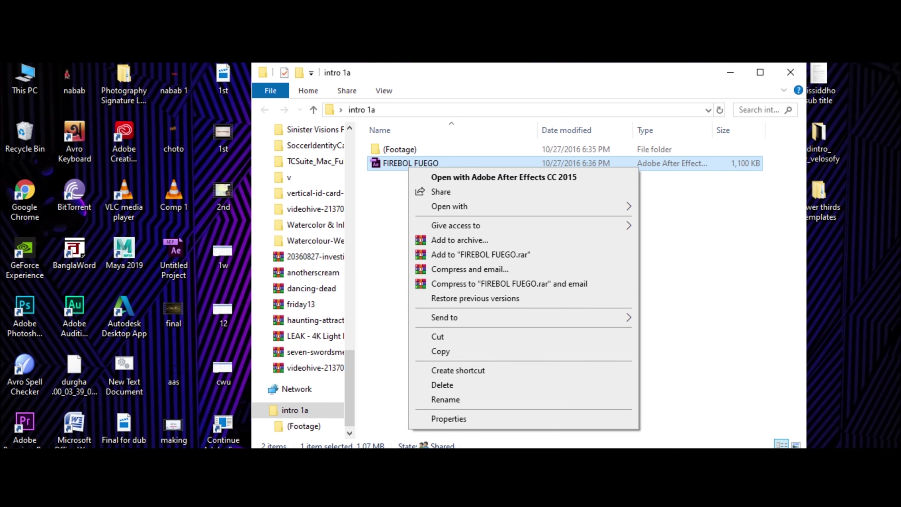
mouse_move(532, 206)
left_click(709, 207)
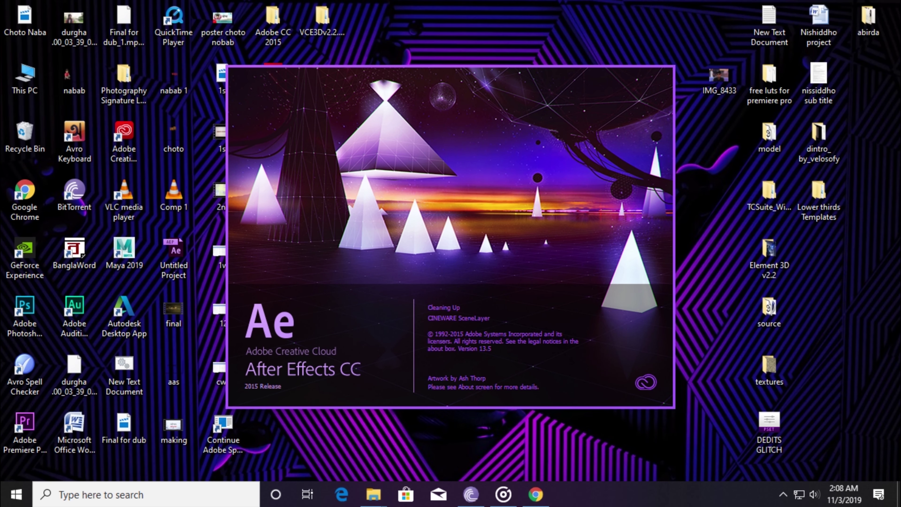
Accept the version conversion, preview the Epic_Light_Reveal fireball collision, then open Your_Logo.
key("Return")
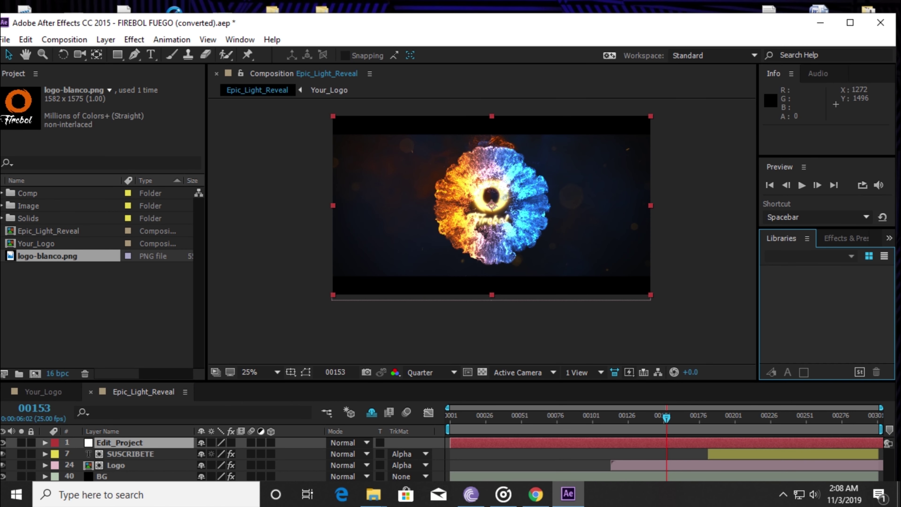
left_click(640, 430)
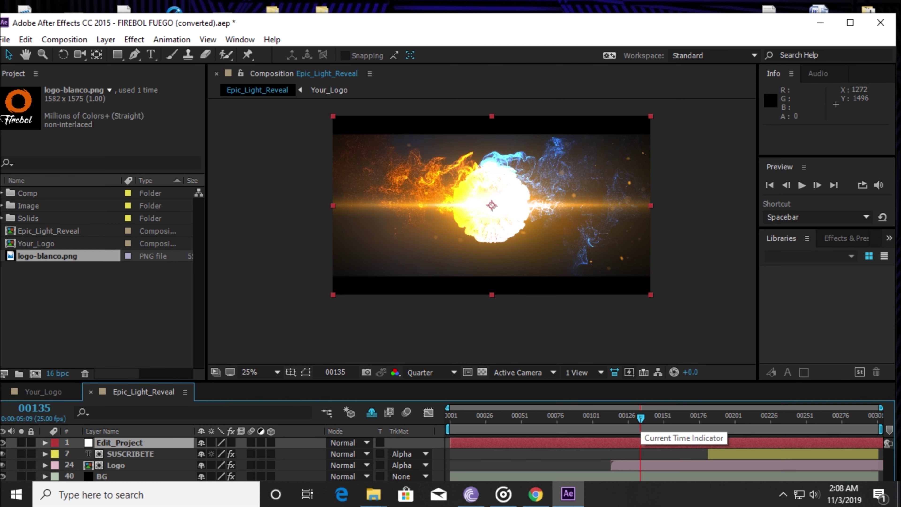
key("space")
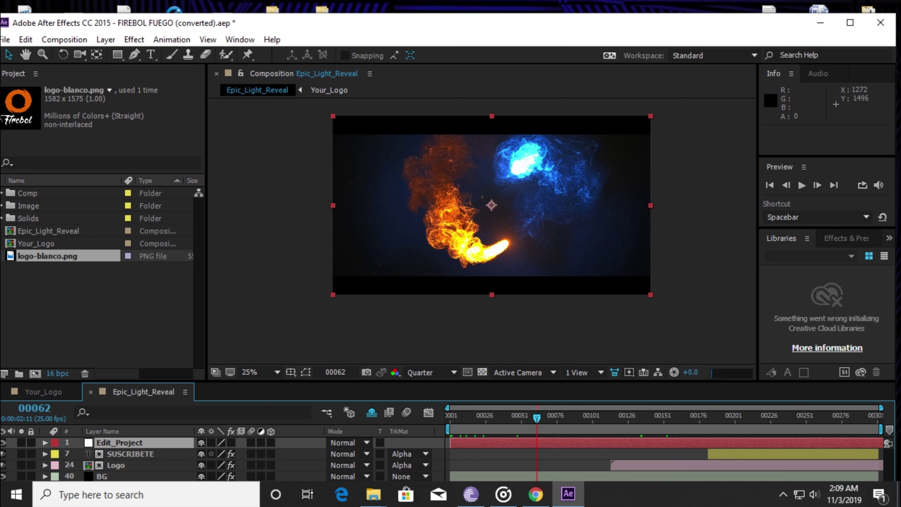
left_click(630, 429)
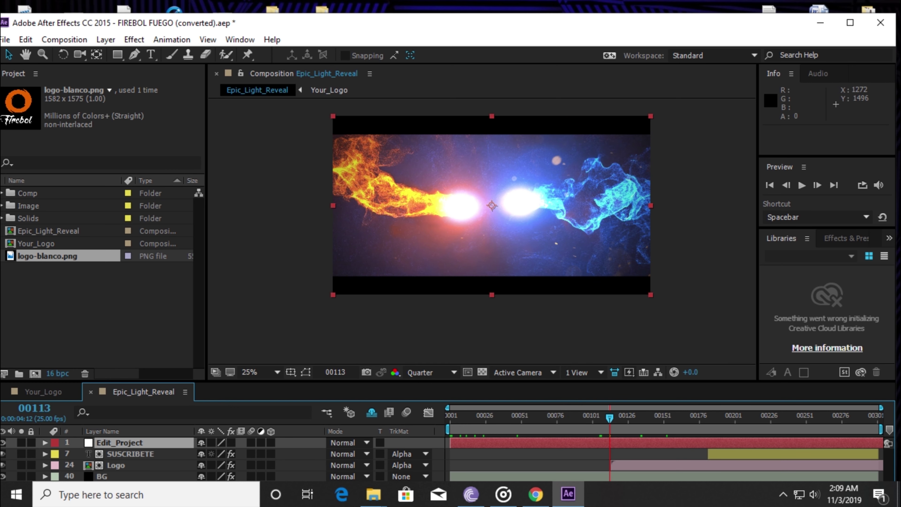
mouse_move(631, 418)
left_mouse_down()
mouse_move(686, 431)
mouse_move(555, 418)
left_mouse_up()
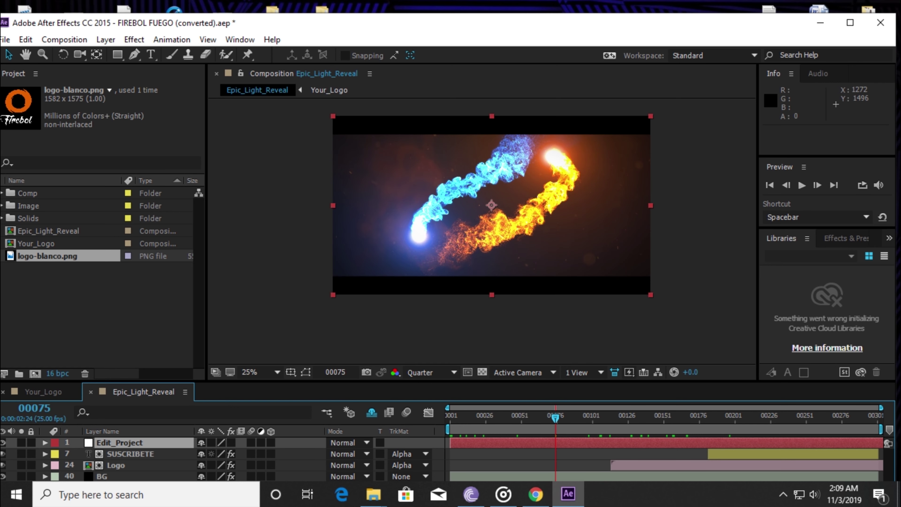
left_click(43, 391)
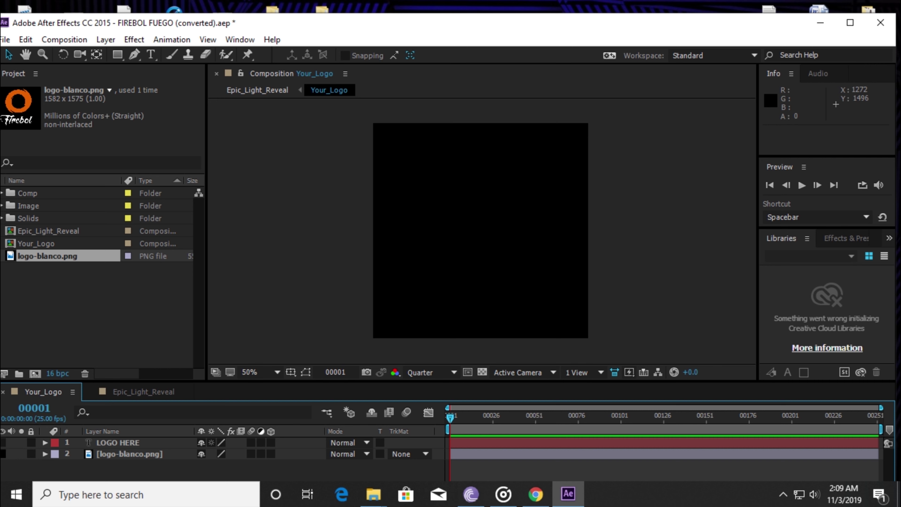
Hide the logo-blanco.png layer in Your_Logo, then preview Epic_Light_Reveal, stopping at frame 00124.
left_click(3, 442)
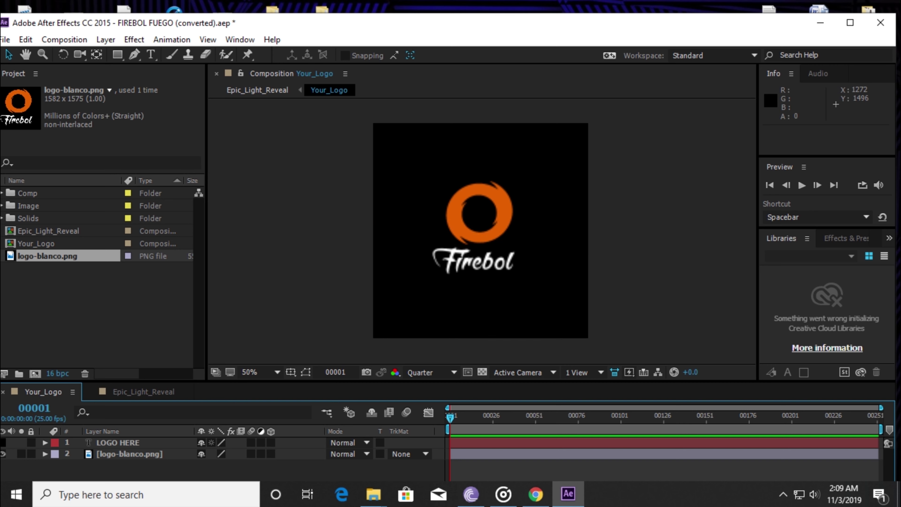
left_click(3, 442)
left_click(3, 453)
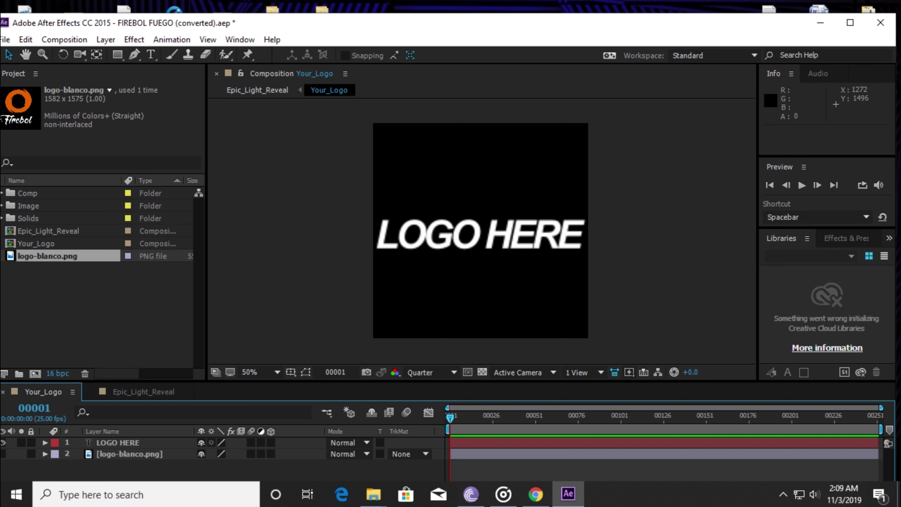
left_click(144, 391)
key("space")
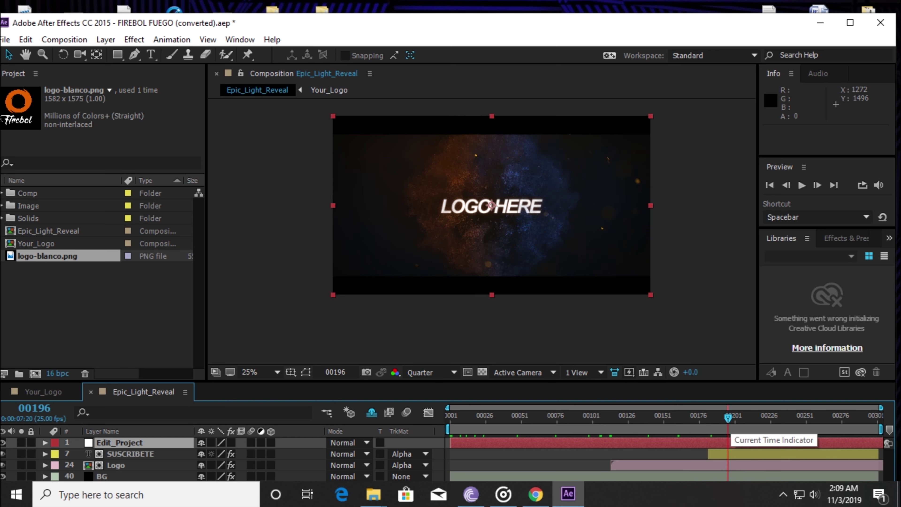
left_click(629, 416)
left_click(625, 416)
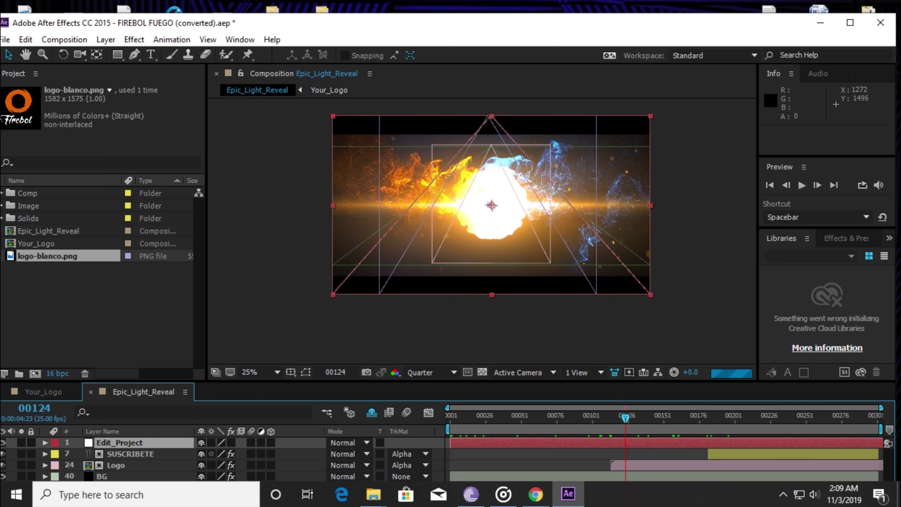
Replace the LOGO HERE placeholder text in Your_Logo with 'M RAJ TIPS'.
left_click(43, 391)
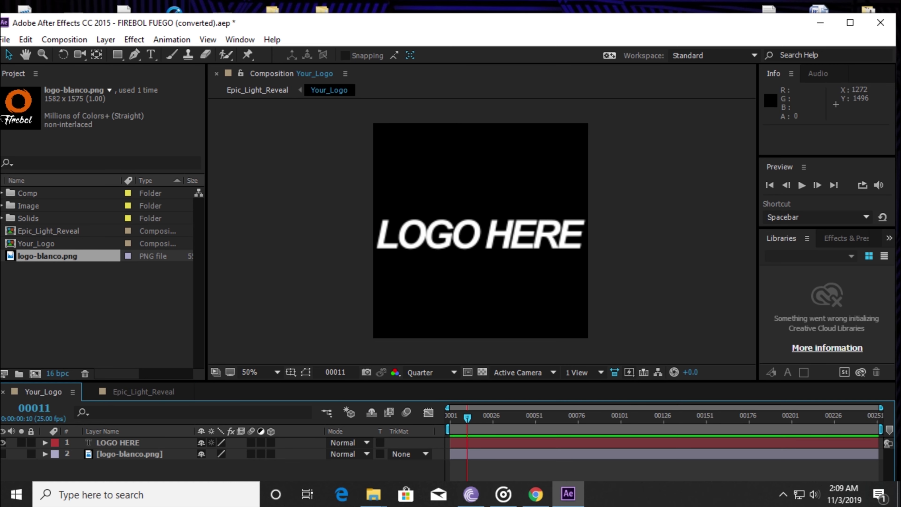
left_click(479, 234)
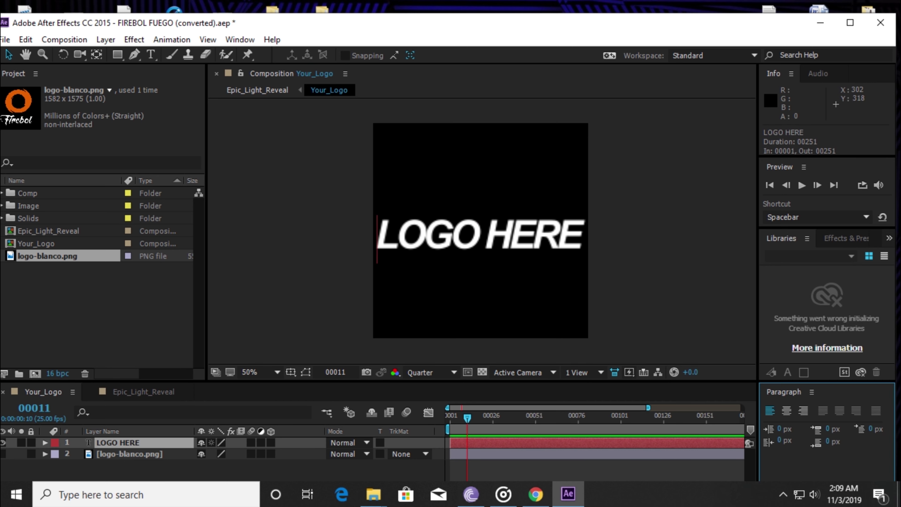
double_click(479, 234)
key("BackSpace")
type("m")
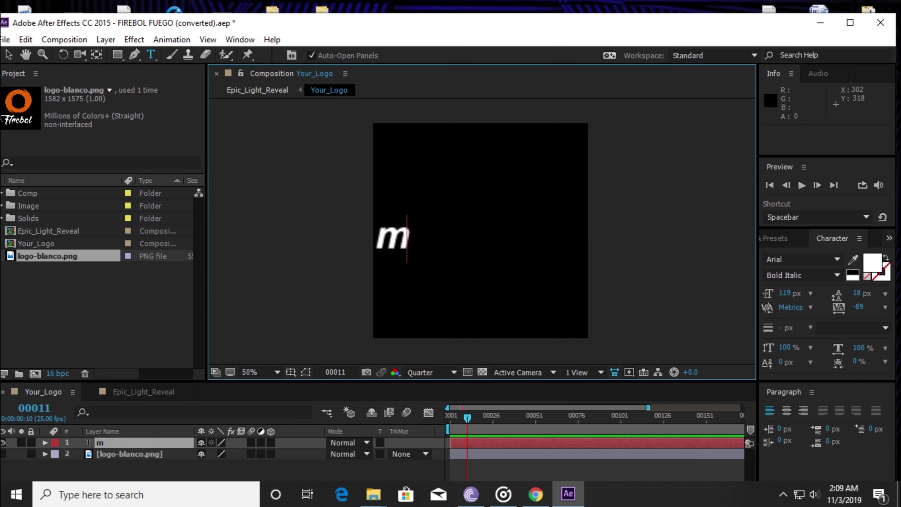
key("BackSpace")
type("M")
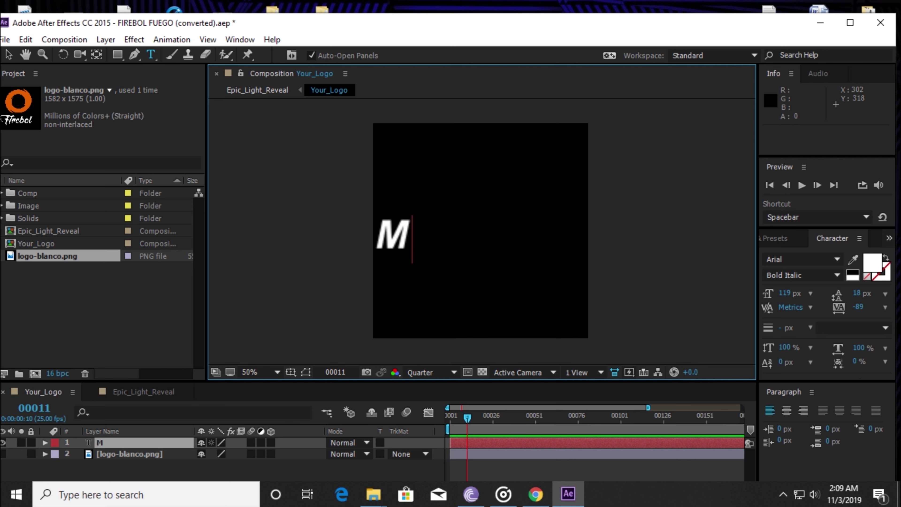
type(" RAJ ")
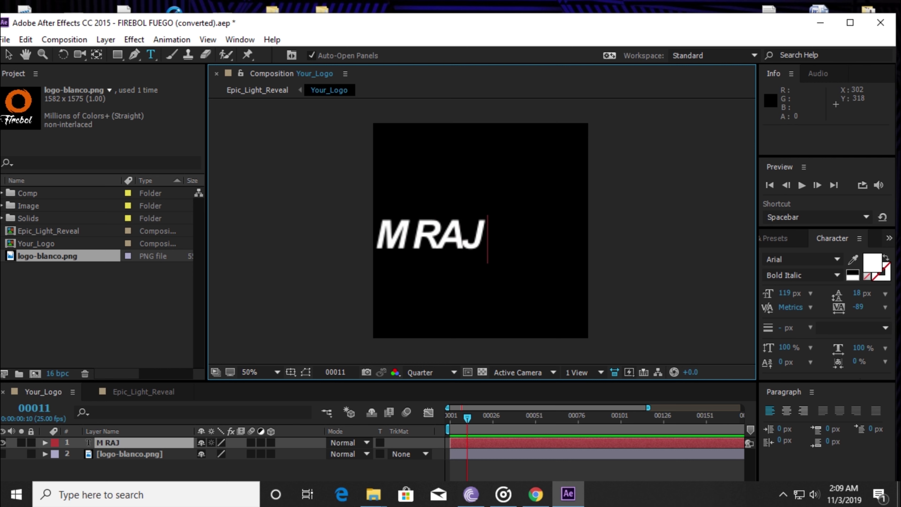
type("TIP")
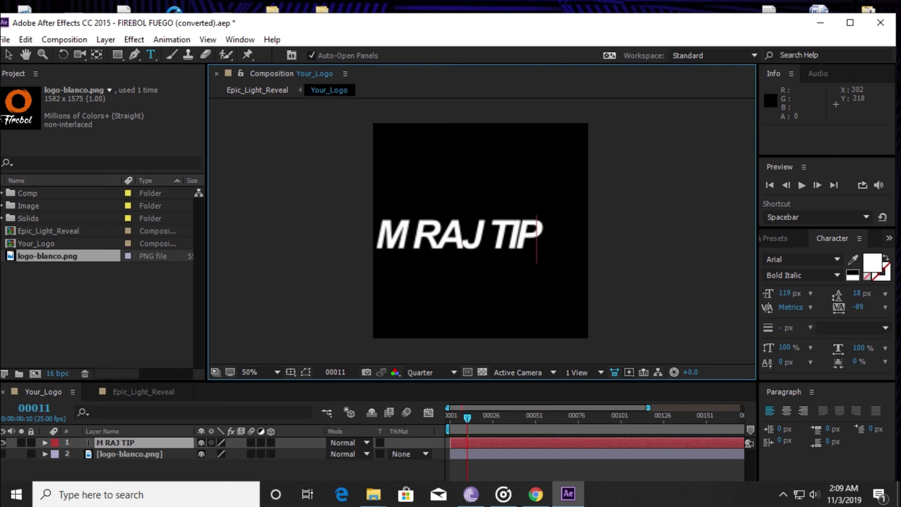
type("S")
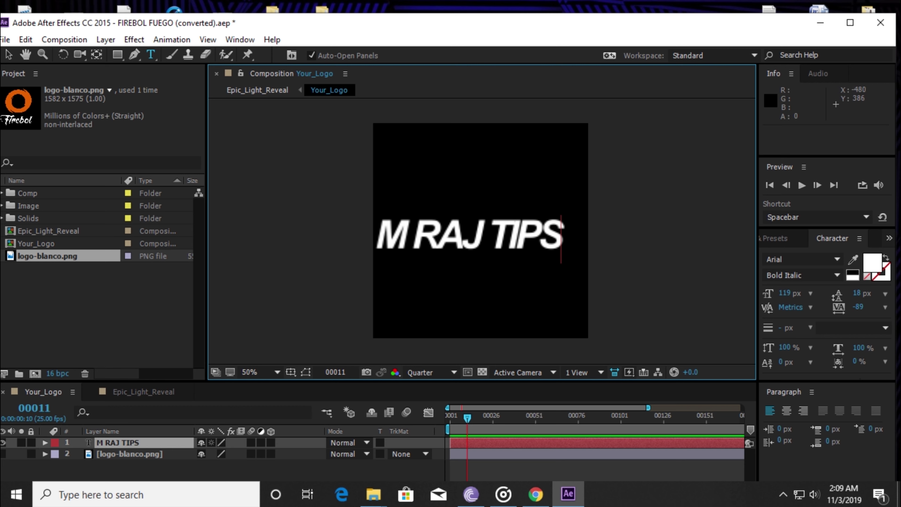
left_click(143, 391)
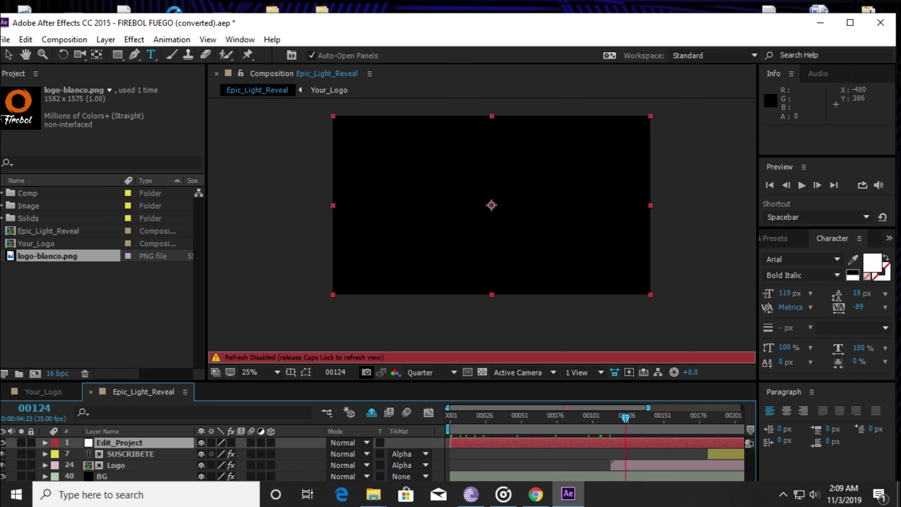
key("Caps_Lock")
key("space")
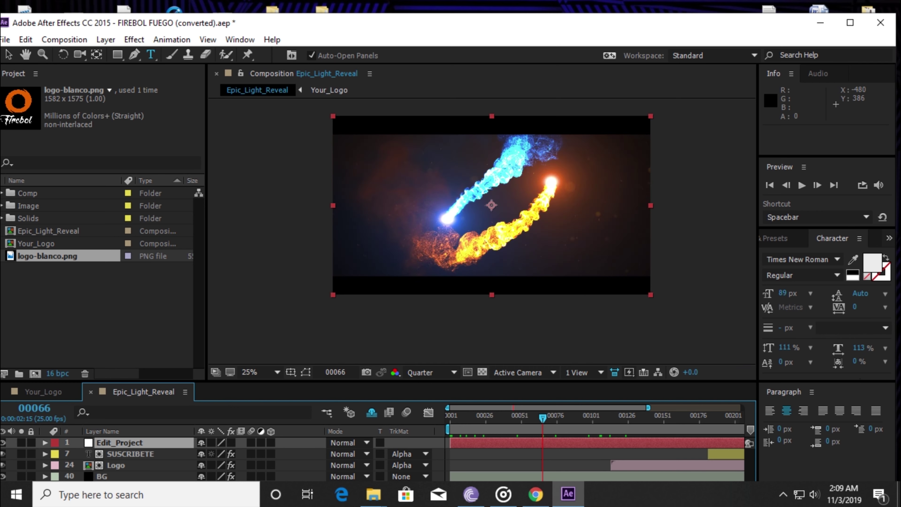
key("space")
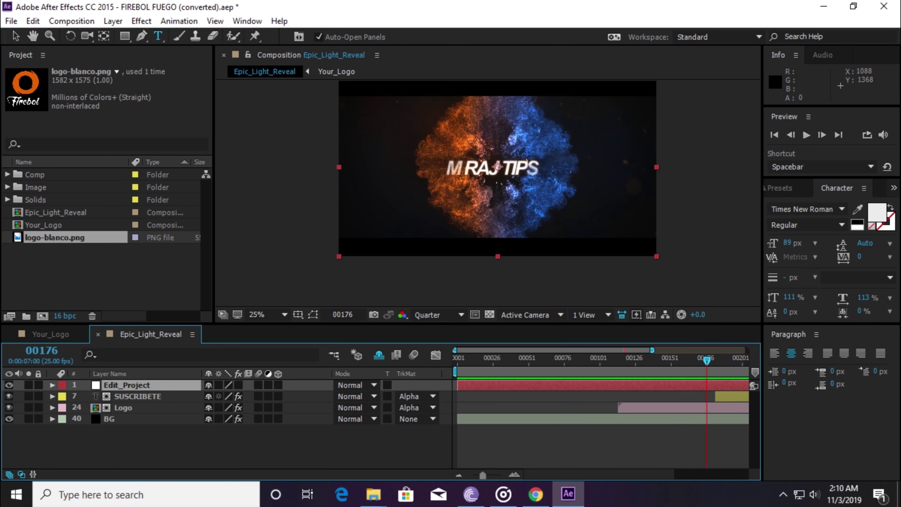
key("space")
key("space")
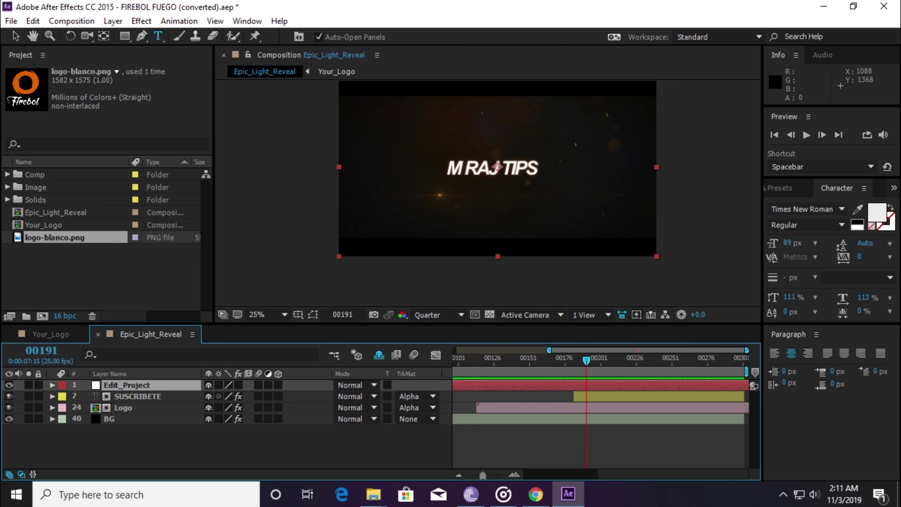
Hide the M RAJ TIPS text layer in the Your_Logo composition.
left_click(50, 334)
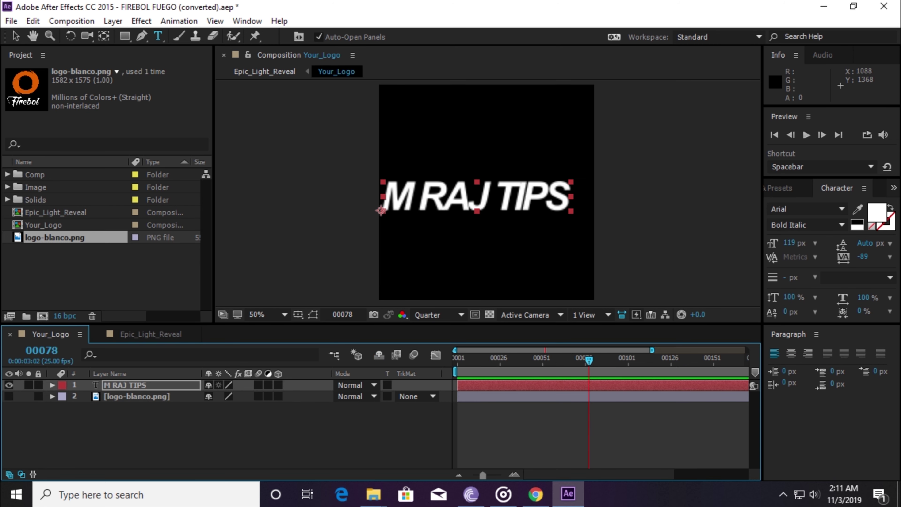
left_click(136, 396)
left_click(8, 385)
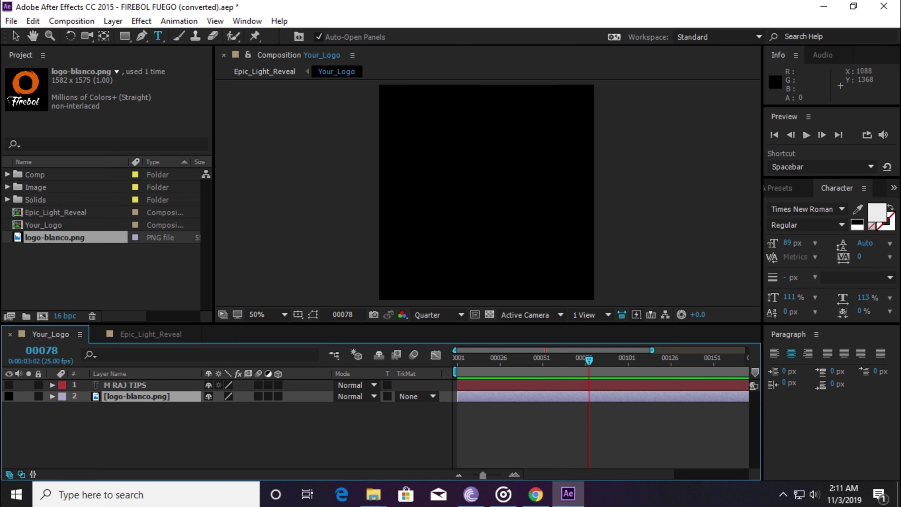
Start a file import from the Project panel and browse to Downloads.
right_click(53, 275)
mouse_move(107, 342)
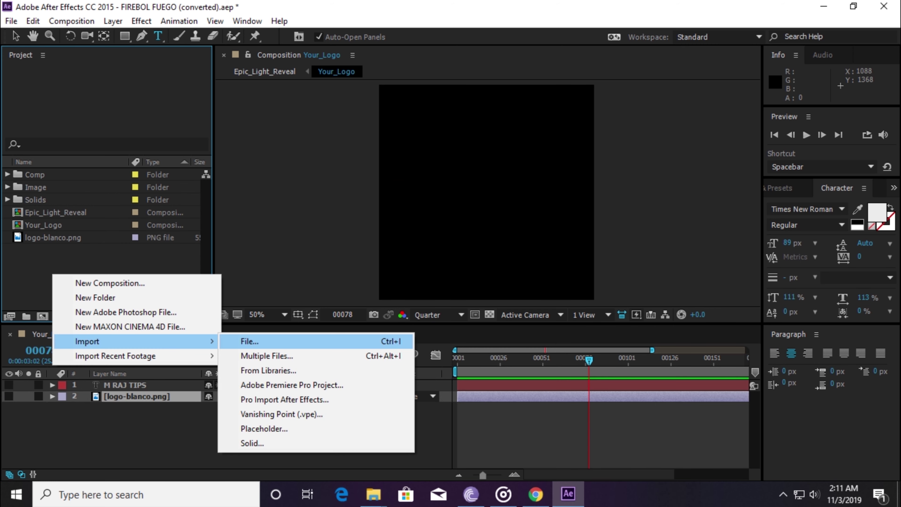
left_click(249, 341)
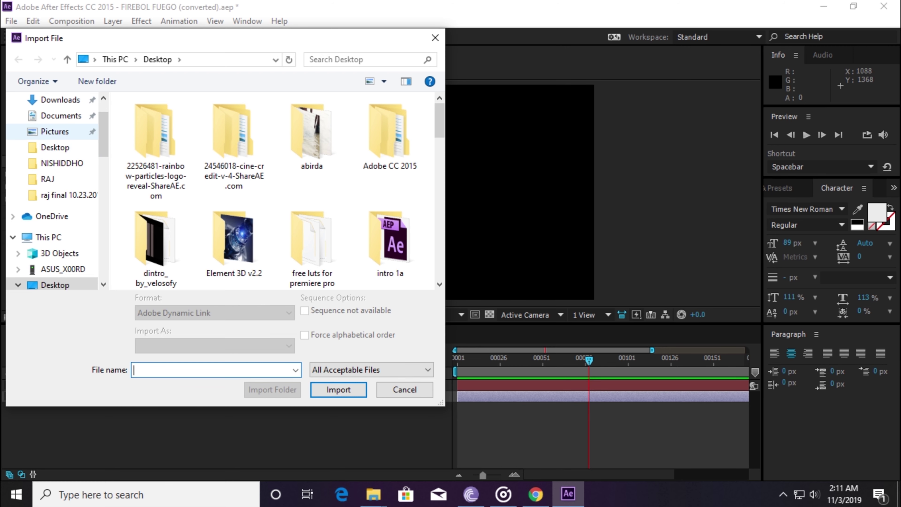
left_click(60, 100)
Locate the MRAJFILMEDITOR logo image in Downloads and bring up its context menu.
left_click(234, 271)
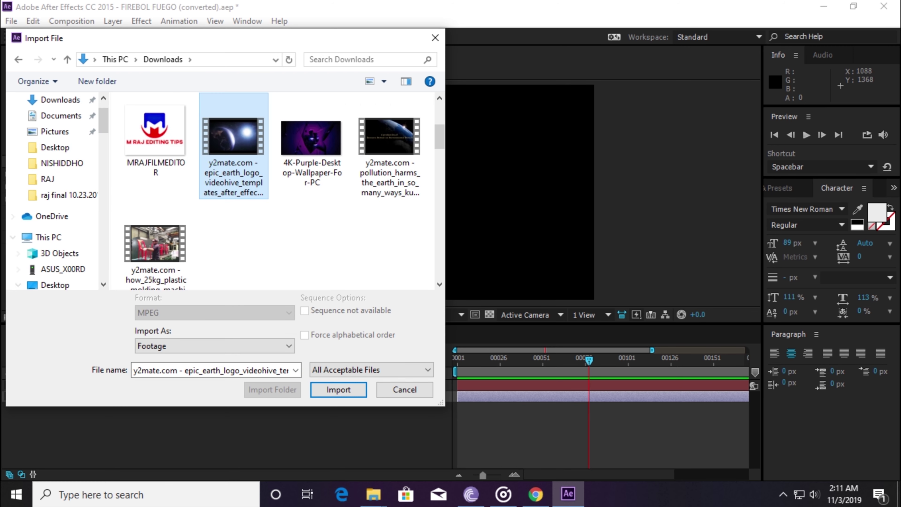
scroll(234, 241, "down", 2)
scroll(233, 242, "down", 3)
scroll(233, 241, "down", 3)
scroll(233, 241, "down", 3)
scroll(233, 227, "up", 2)
scroll(234, 227, "down", 2)
scroll(233, 227, "up", 3)
scroll(234, 227, "up", 3)
scroll(184, 185, "down", 3)
left_click(155, 152)
right_click(161, 152)
Open MRAJFILMEDITOR in Photoshop, nudge the logo right and down, then quit without saving.
mouse_move(354, 257)
left_click(472, 317)
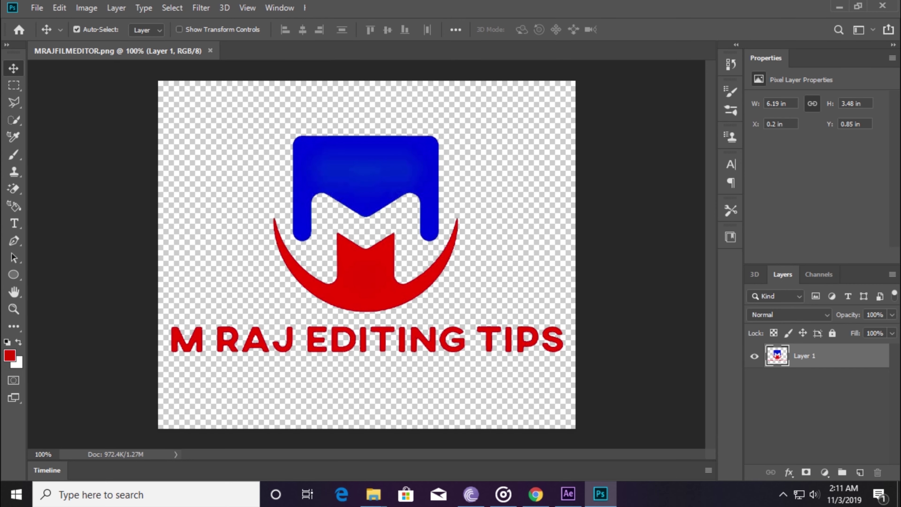
left_click_drag(333, 149, 345, 159)
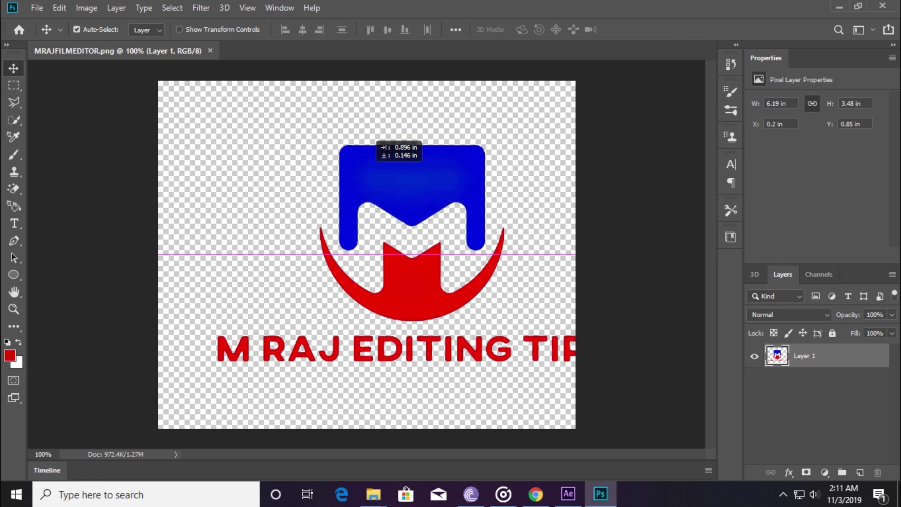
left_click(882, 5)
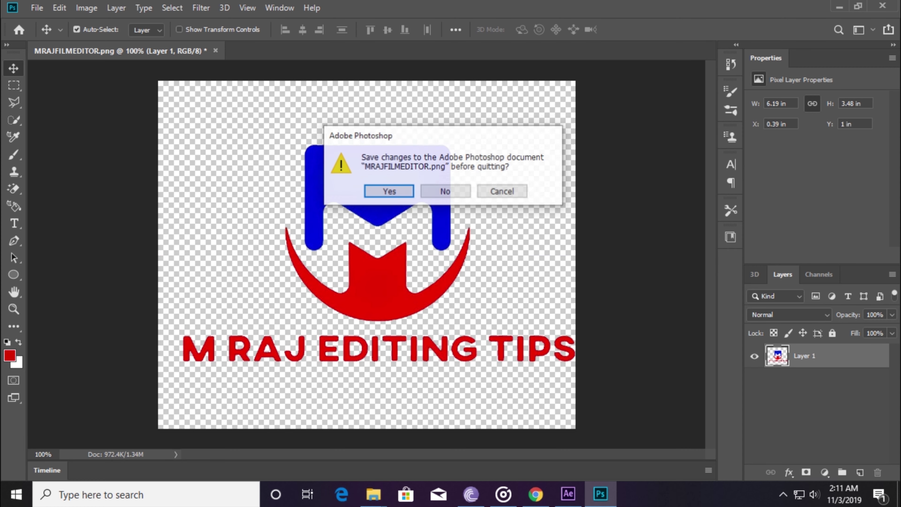
left_click(440, 191)
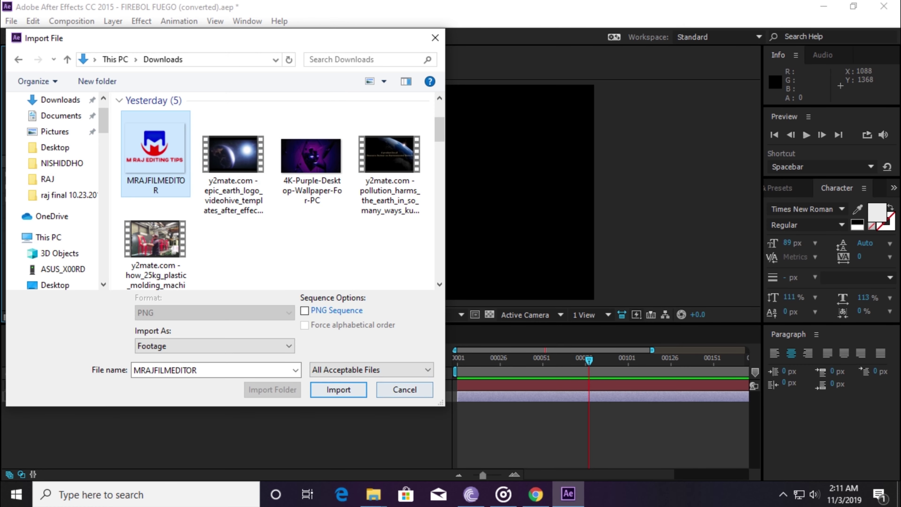
Import MRAJFILMEDITOR.png, add it as a Your_Logo layer, and preview Epic_Light_Reveal from the start.
left_click(338, 389)
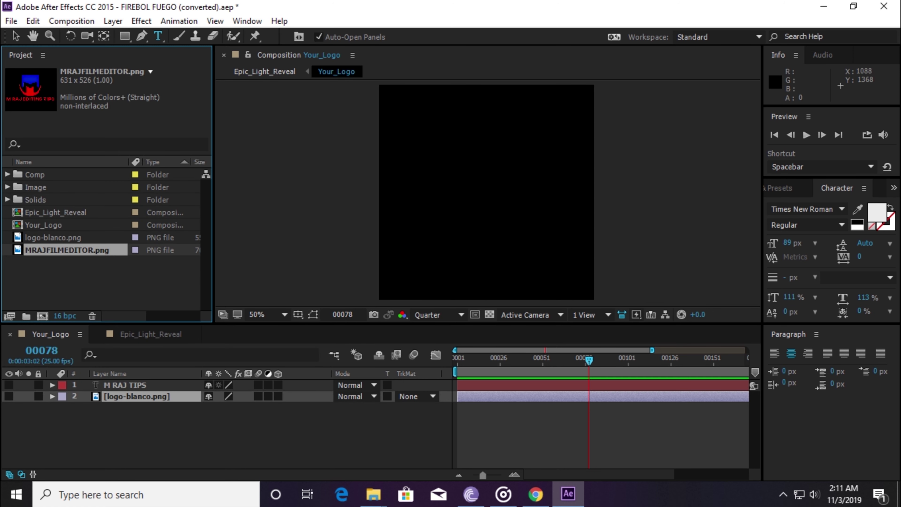
left_click_drag(67, 250, 38, 378)
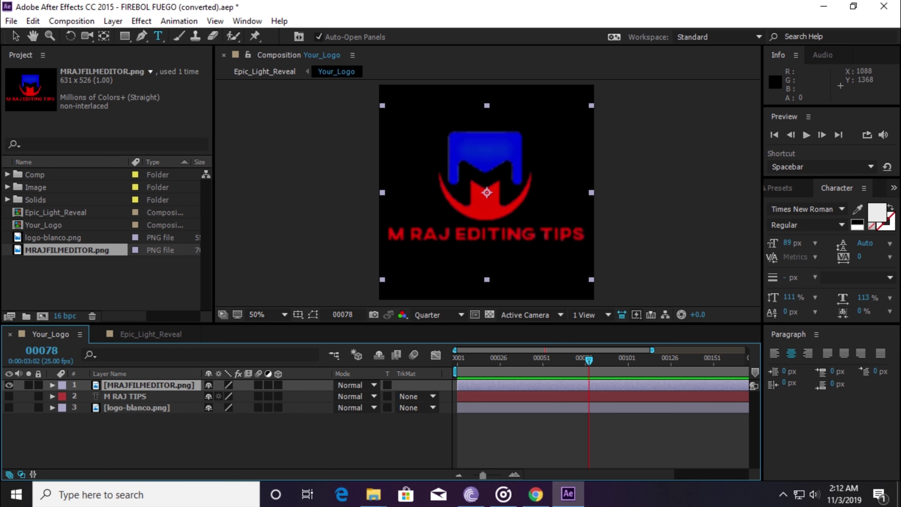
left_click(333, 354)
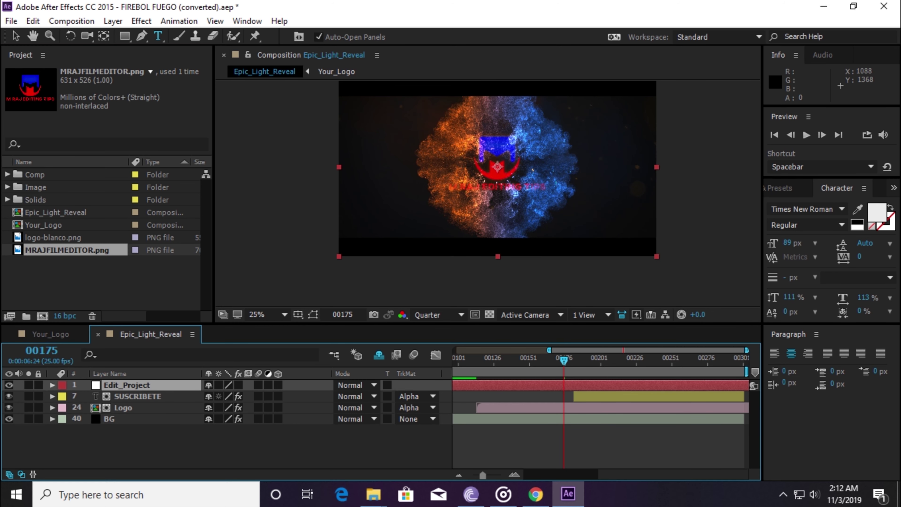
key("Home")
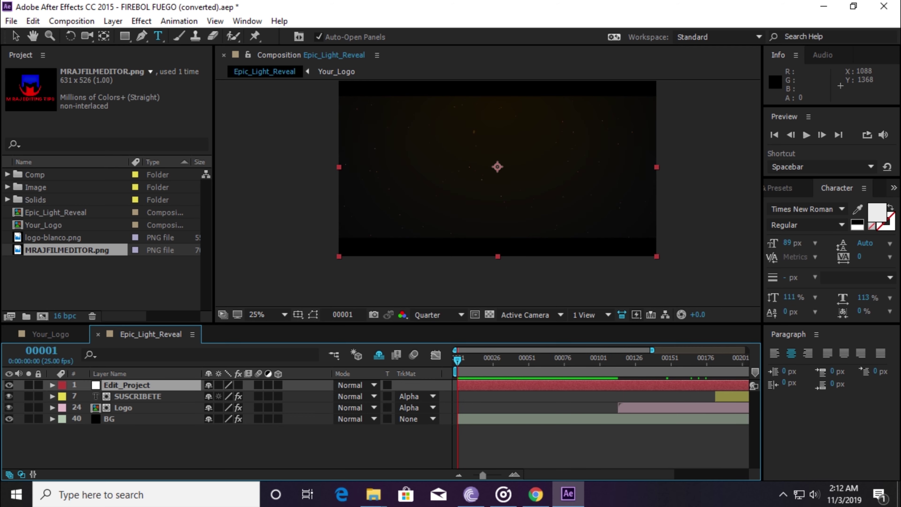
key("space")
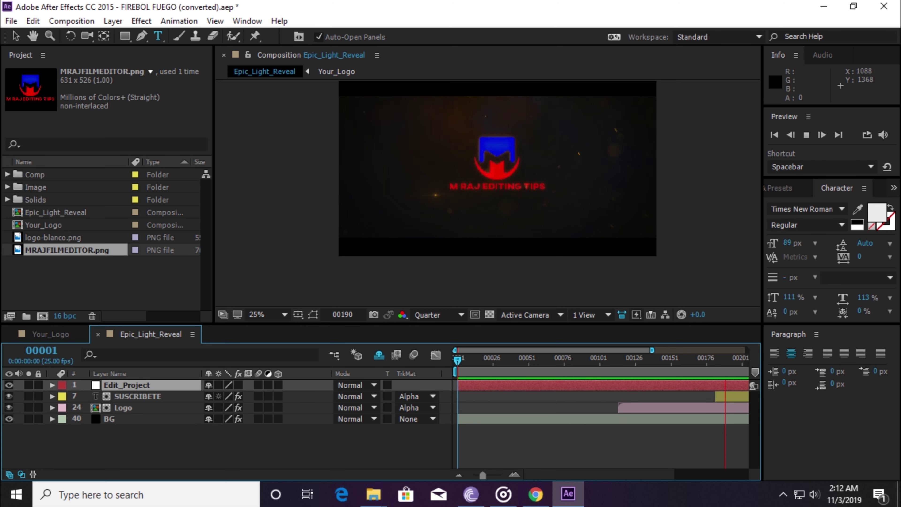
key("space")
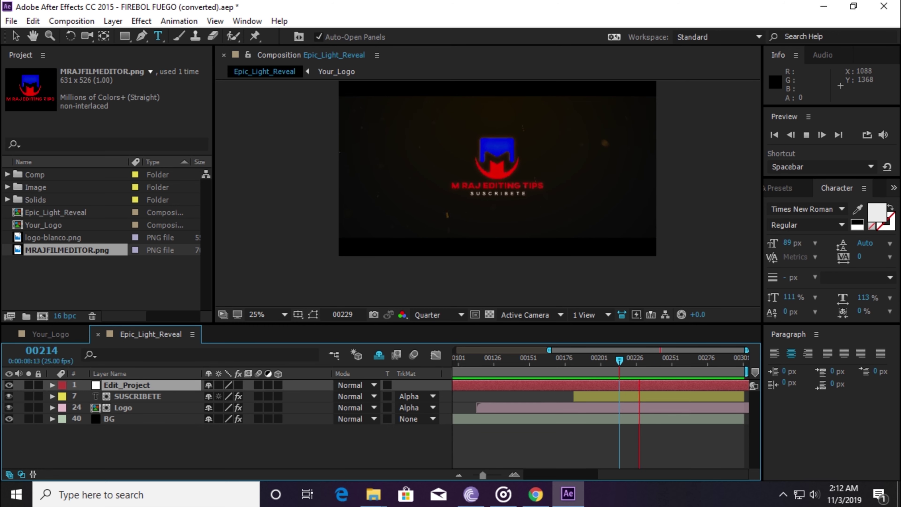
key("space")
key("ctrl+t")
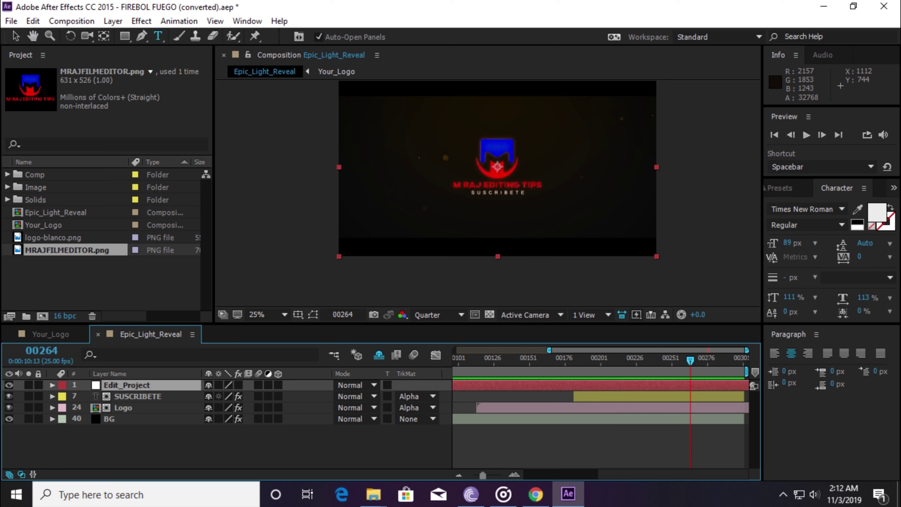
Hide the SUSCRIBETE layer and preview the ending showing only the M RAJ EDITING TIPS logo.
left_click(16, 36)
left_click(138, 396)
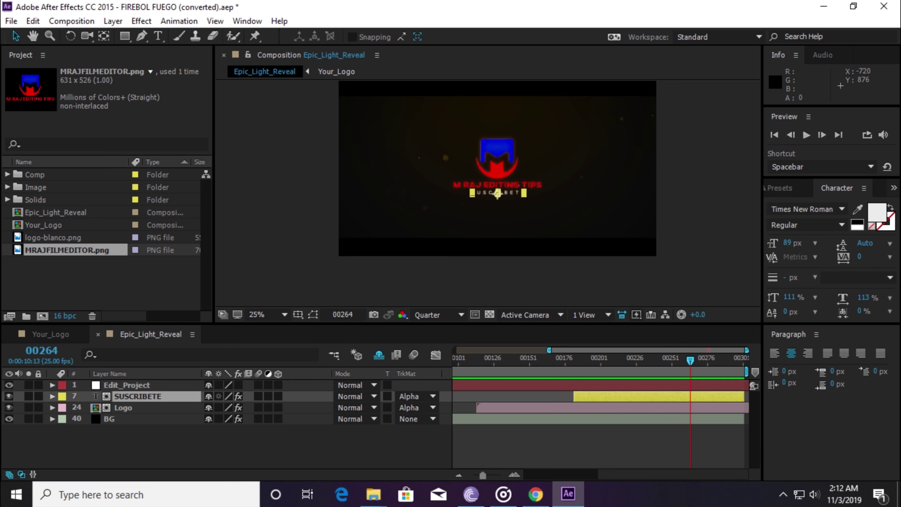
left_click(213, 443)
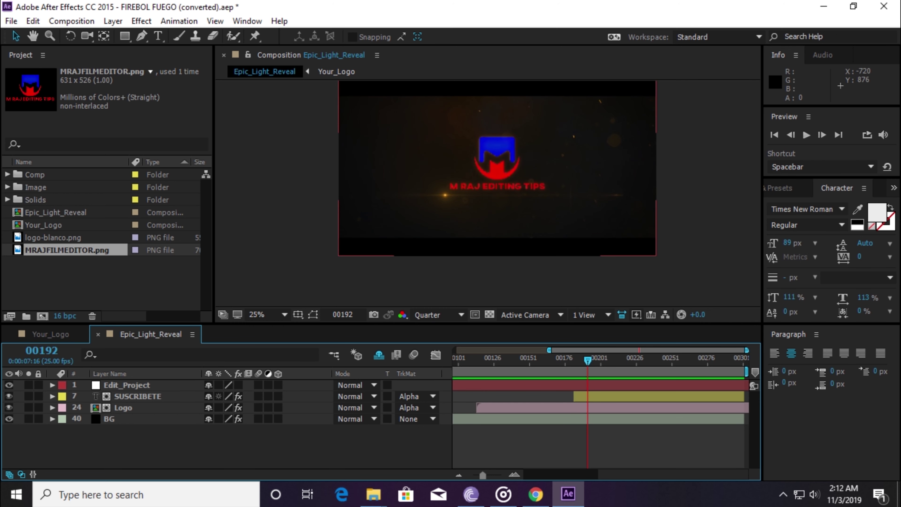
left_click(138, 396)
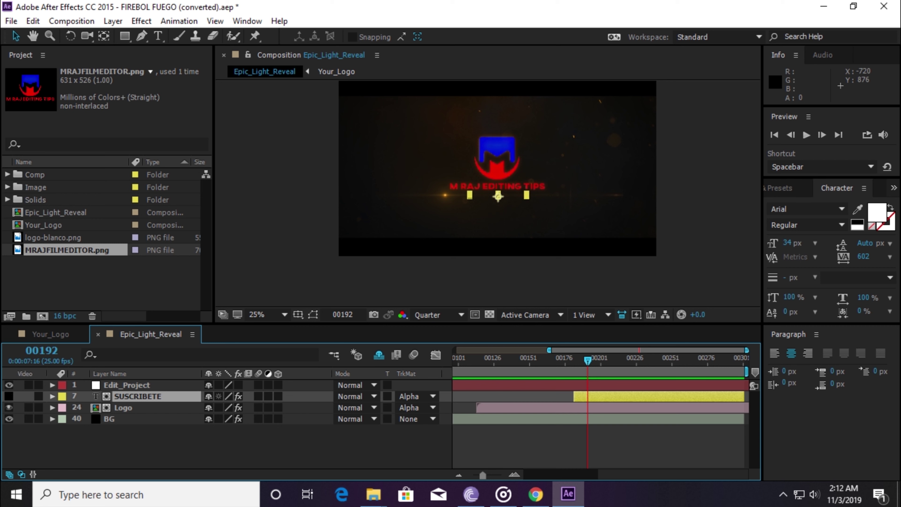
key("space")
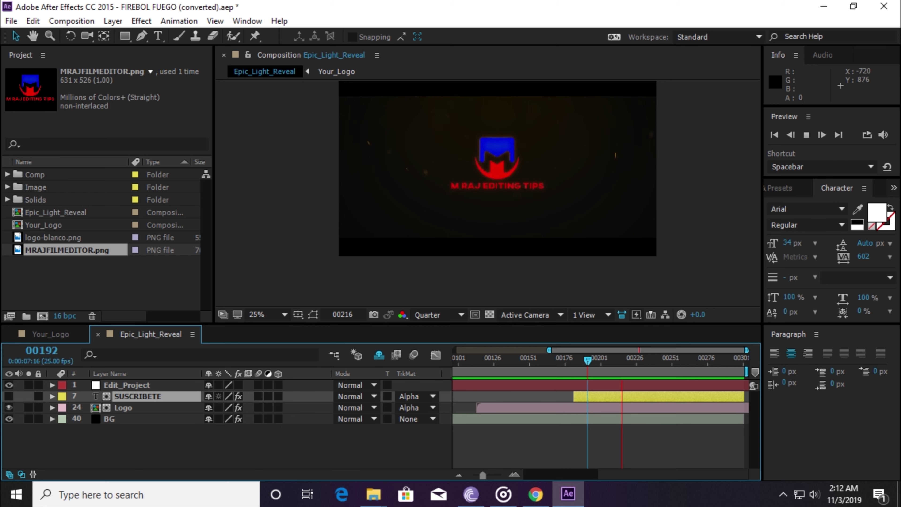